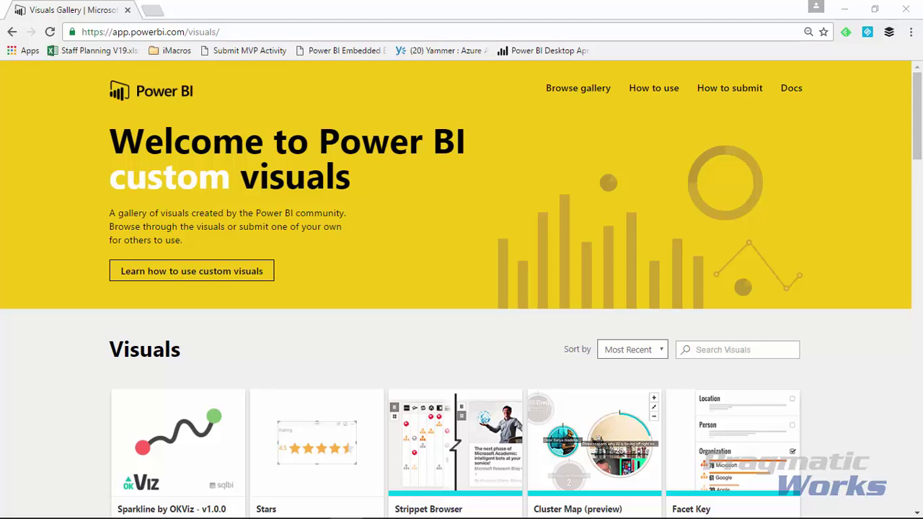
Scroll the Visuals Gallery list until Prologika's Sparkline card is visible.
{"action": "scroll", "coordinate": [243, 310], "scroll_direction": "down", "scroll_amount": 2}
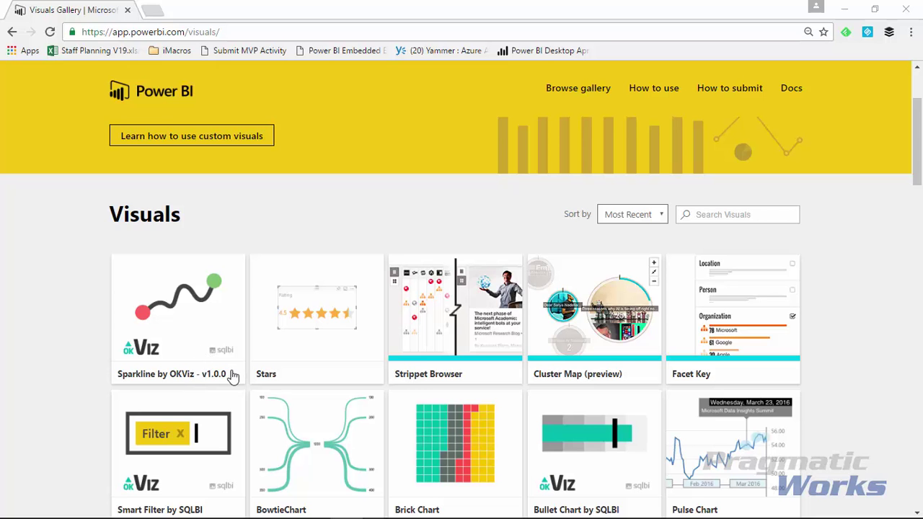
{"action": "scroll", "coordinate": [90, 359], "scroll_direction": "down", "scroll_amount": 12}
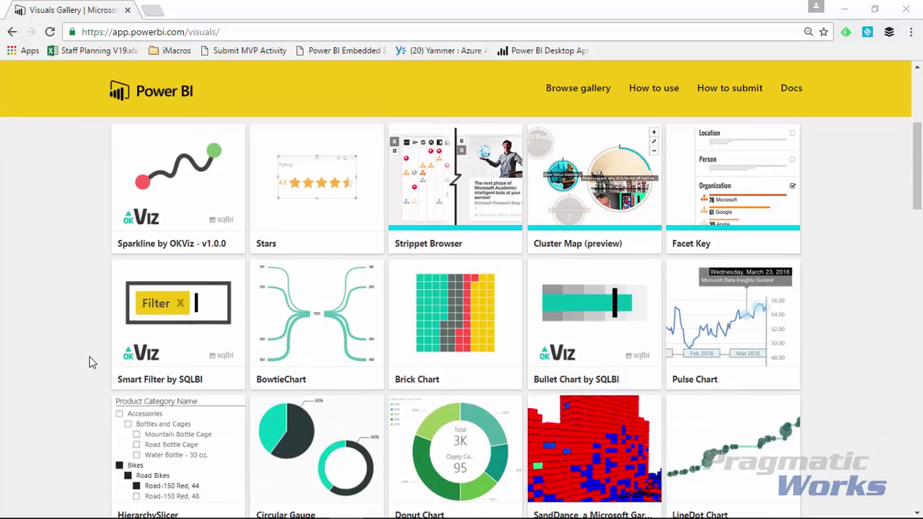
{"action": "scroll", "coordinate": [90, 356], "scroll_direction": "down", "scroll_amount": 3}
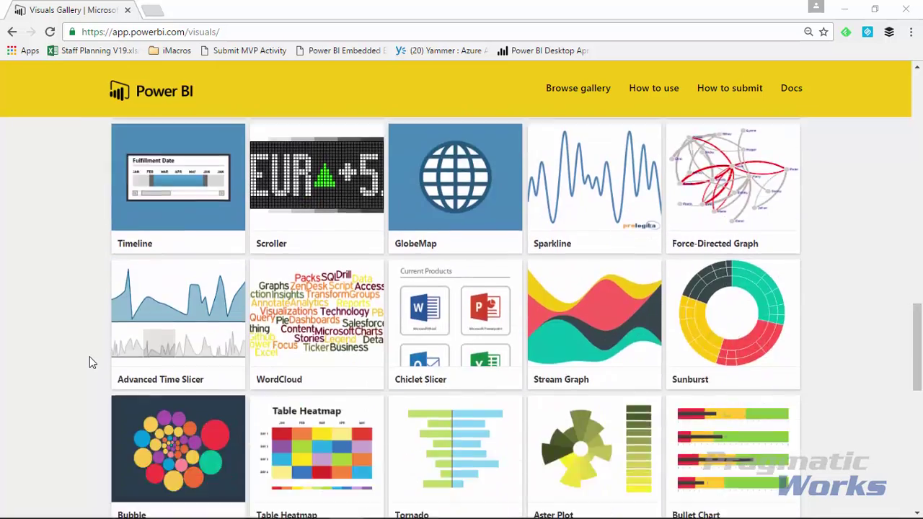
{"action": "scroll", "coordinate": [89, 356], "scroll_direction": "up", "scroll_amount": 1}
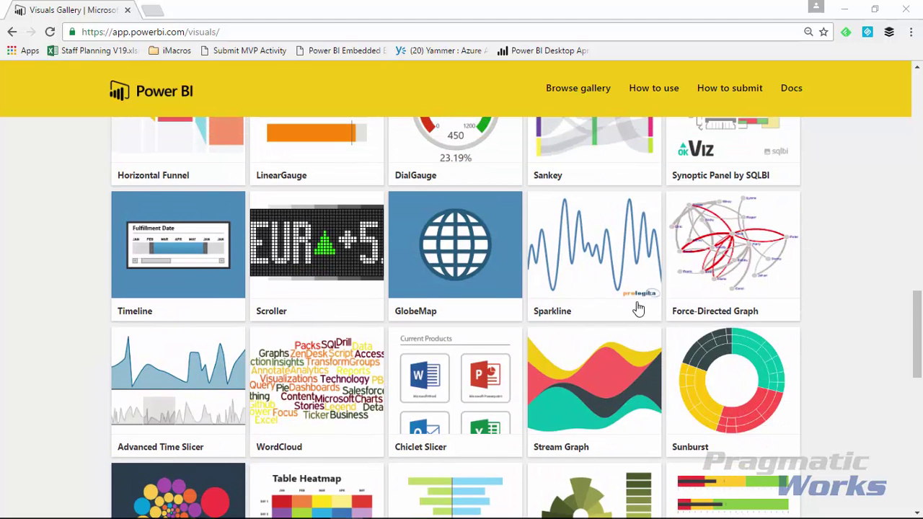
Open the detail dialog for the Sparkline visual.
{"action": "left_click", "coordinate": [594, 299]}
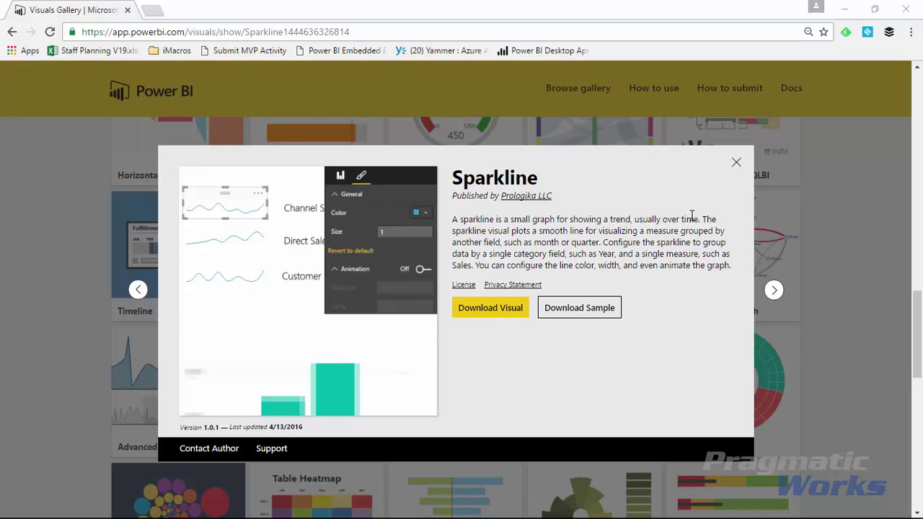
Switch to the blank untitled report in Power BI Desktop.
{"action": "key", "text": "alt+Tab"}
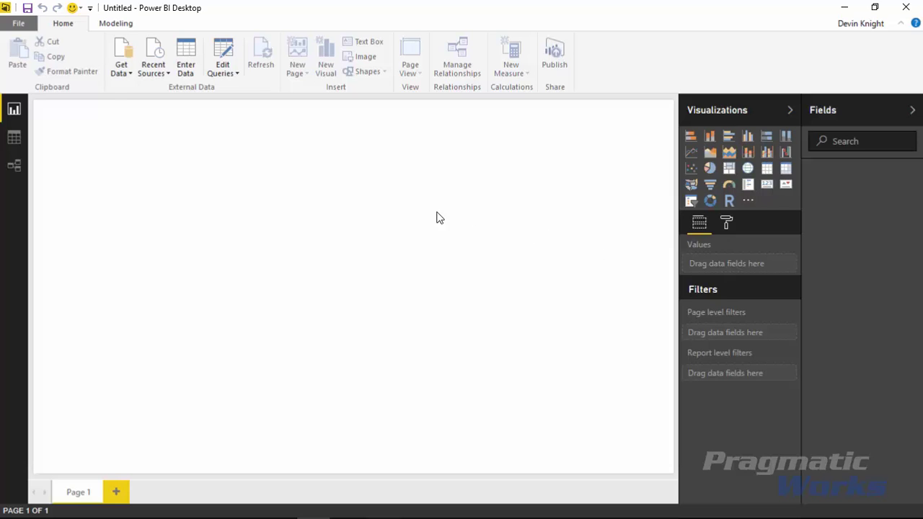
Choose Excel as the data source and open Insurance Claims.xlsx from the Data folder.
{"action": "left_click", "coordinate": [116, 73]}
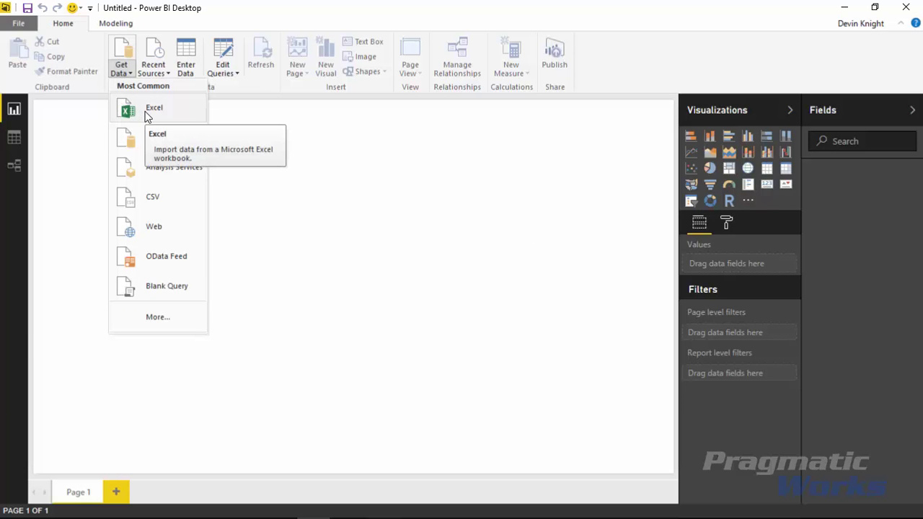
{"action": "left_click", "coordinate": [167, 115]}
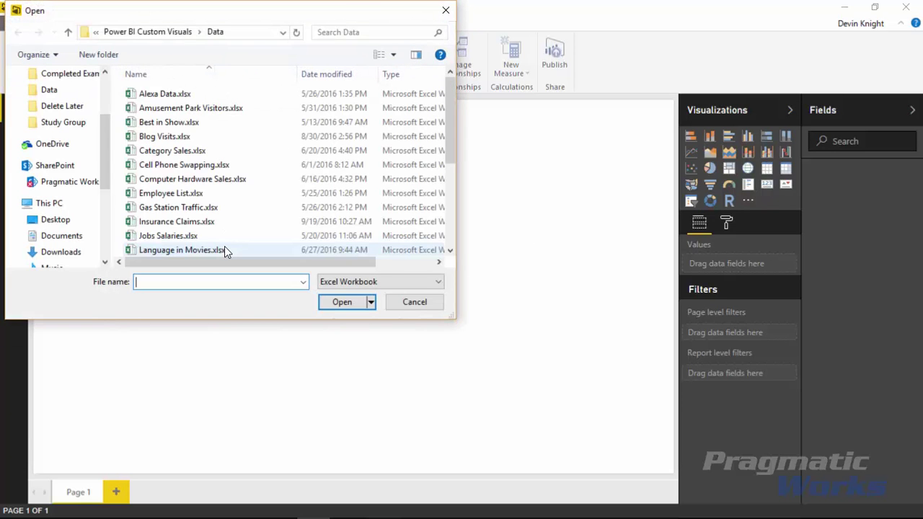
{"action": "left_click", "coordinate": [449, 184]}
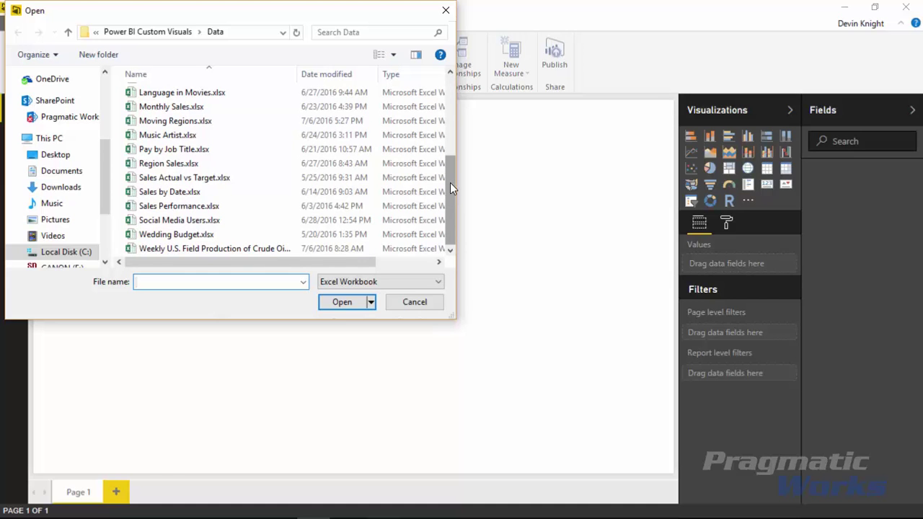
{"action": "scroll", "coordinate": [450, 181], "scroll_direction": "up", "scroll_amount": 2}
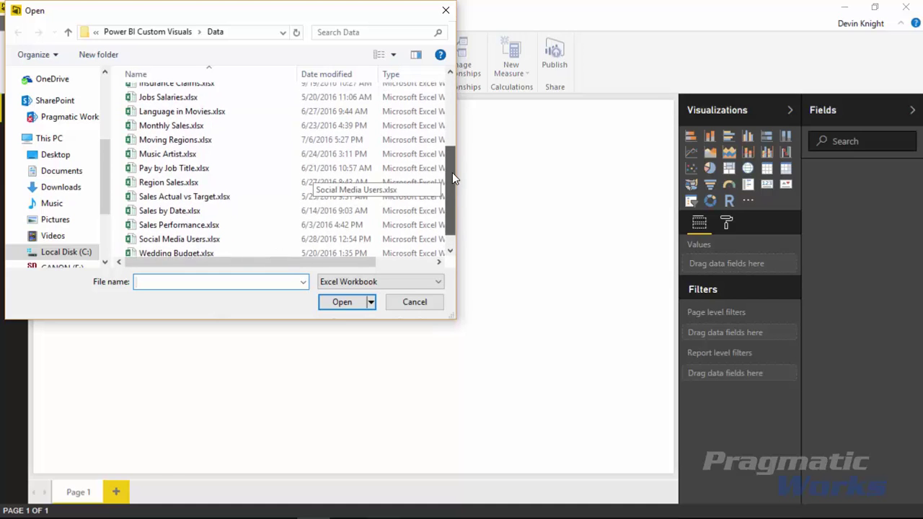
{"action": "left_click", "coordinate": [182, 121]}
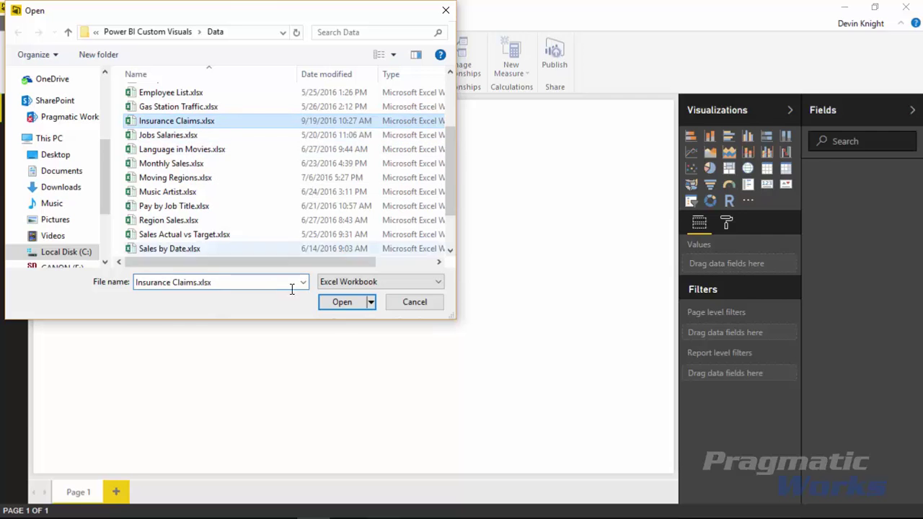
{"action": "left_click", "coordinate": [340, 305]}
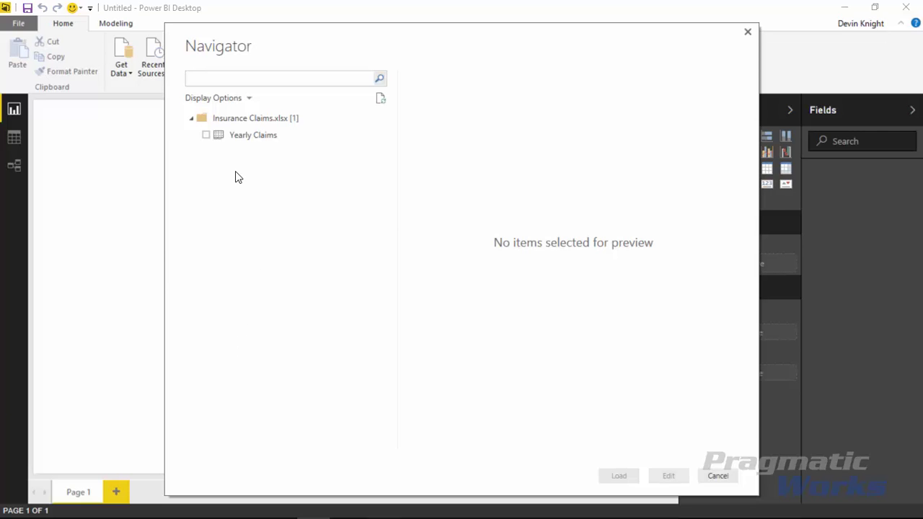
Check the Yearly Claims sheet in the Navigator and load it.
{"action": "left_click", "coordinate": [206, 136]}
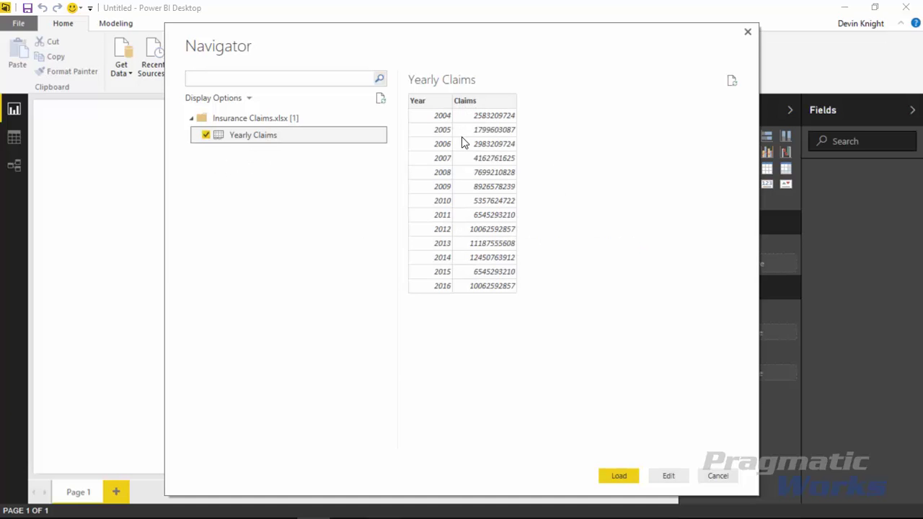
{"action": "left_click", "coordinate": [609, 476]}
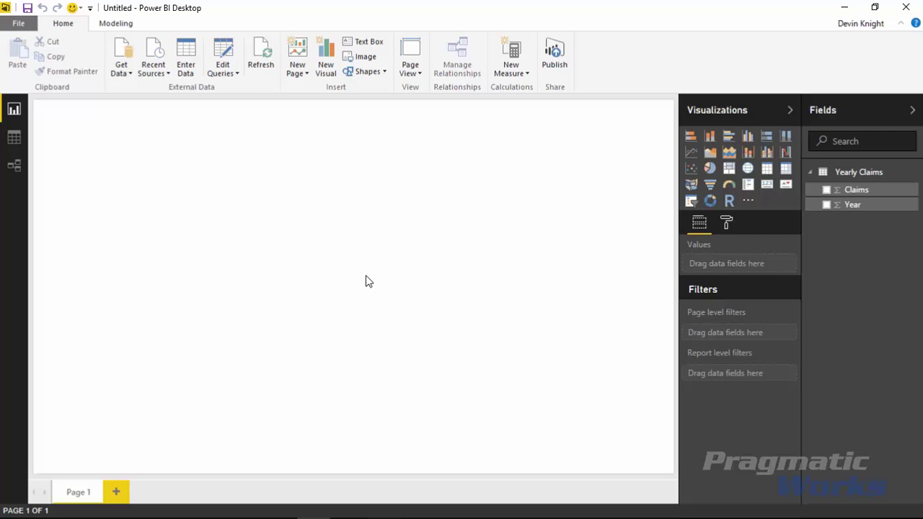
Import the Sparkline.1.0.1.pbiviz file from the Custom Visuals folder as a custom visual.
{"action": "left_click", "coordinate": [749, 203]}
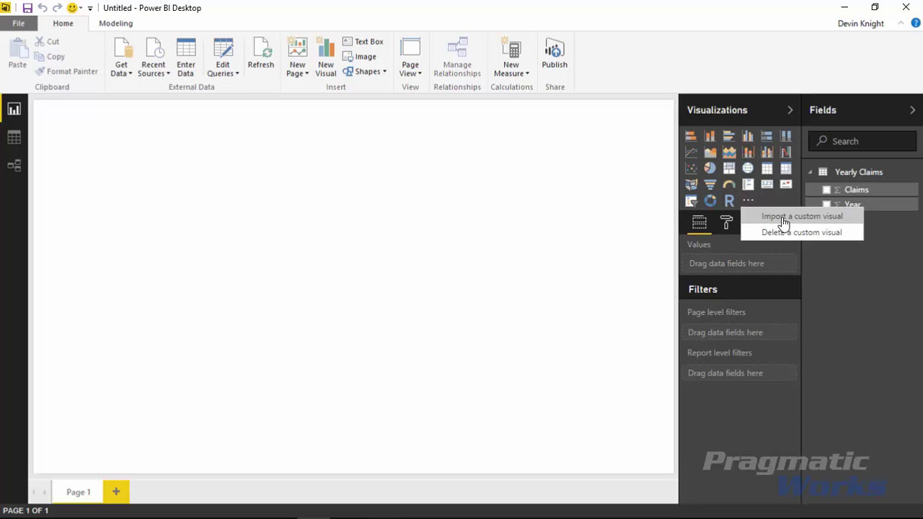
{"action": "left_click", "coordinate": [783, 220]}
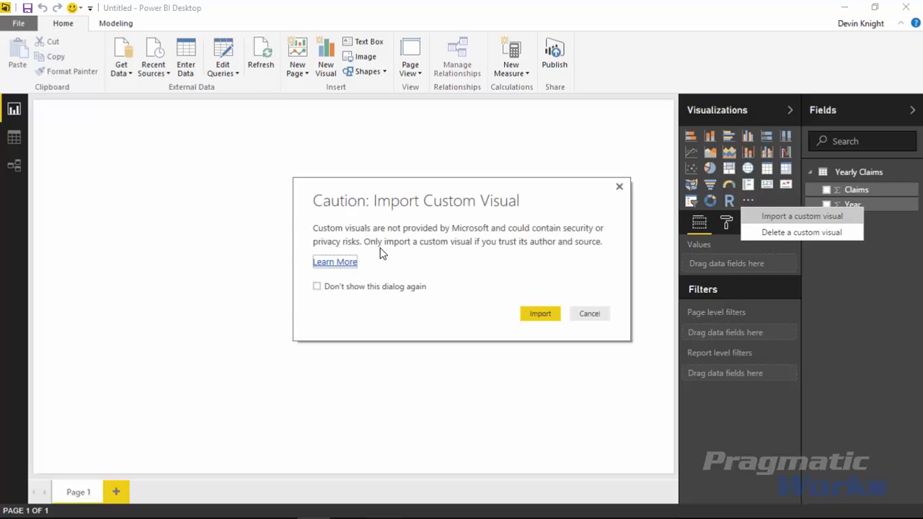
{"action": "left_click", "coordinate": [549, 323]}
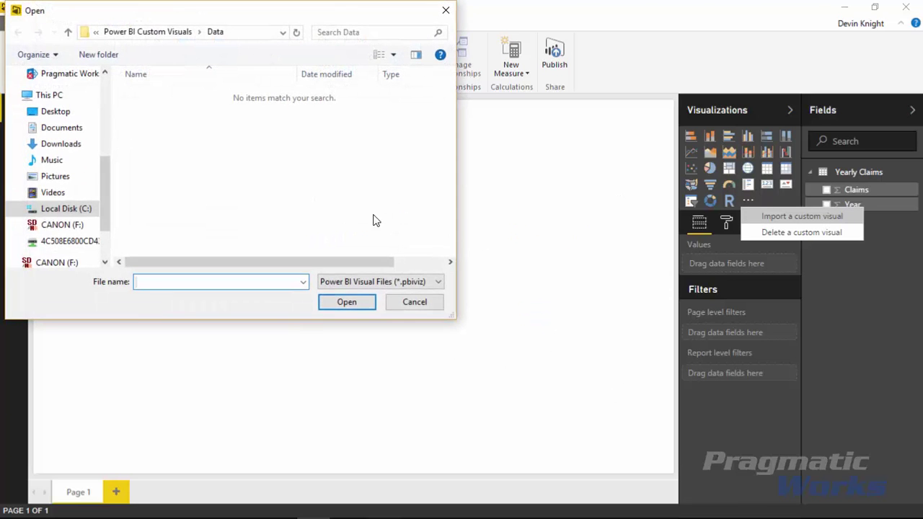
{"action": "left_click", "coordinate": [179, 33]}
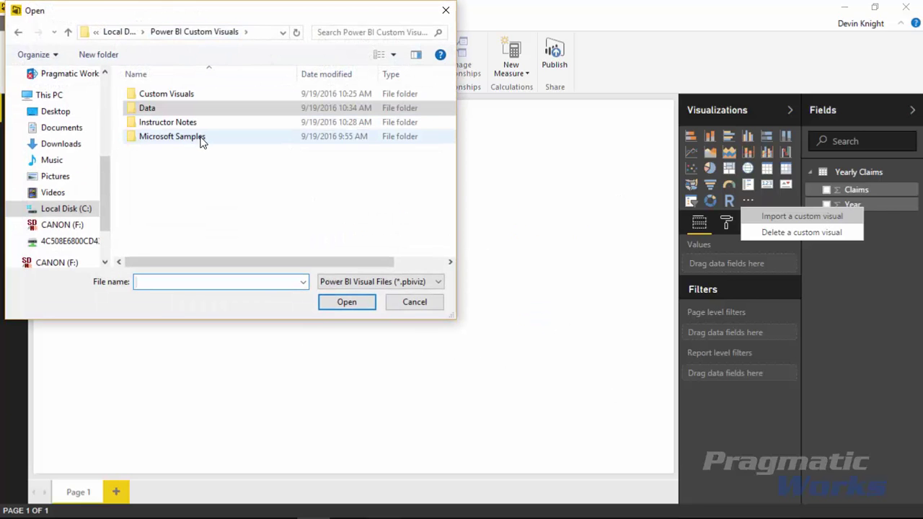
{"action": "double_click", "coordinate": [175, 95]}
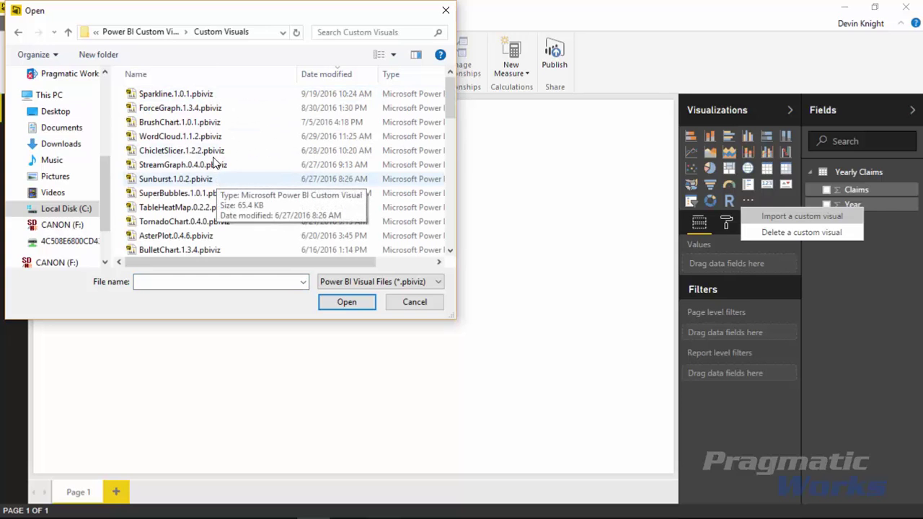
{"action": "left_click", "coordinate": [166, 95]}
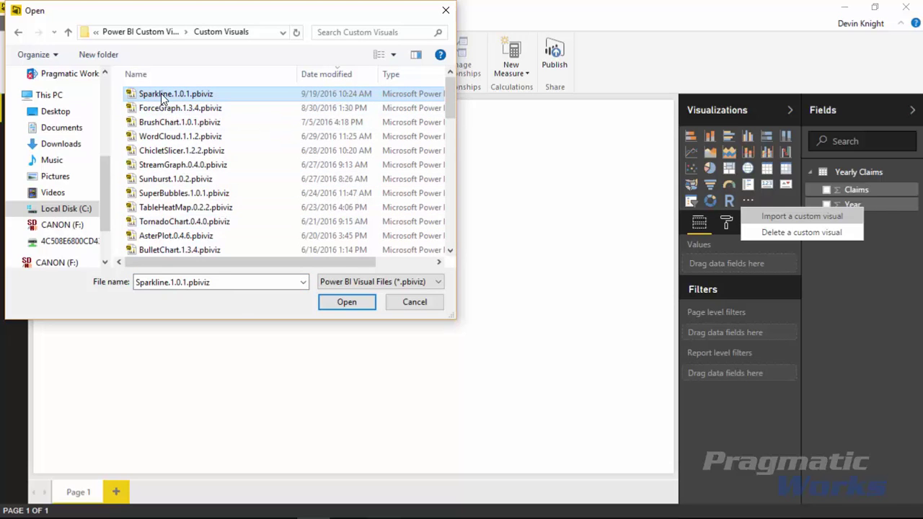
{"action": "left_click", "coordinate": [335, 304]}
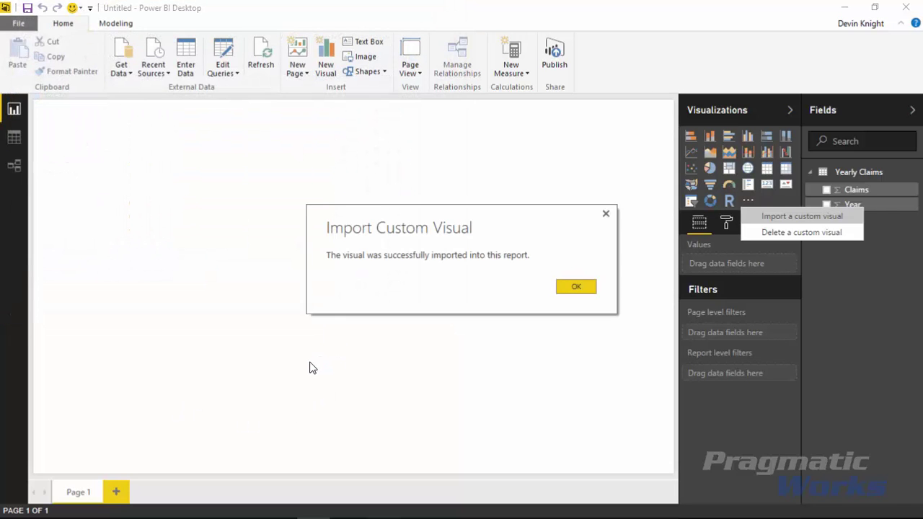
{"action": "left_click", "coordinate": [569, 288]}
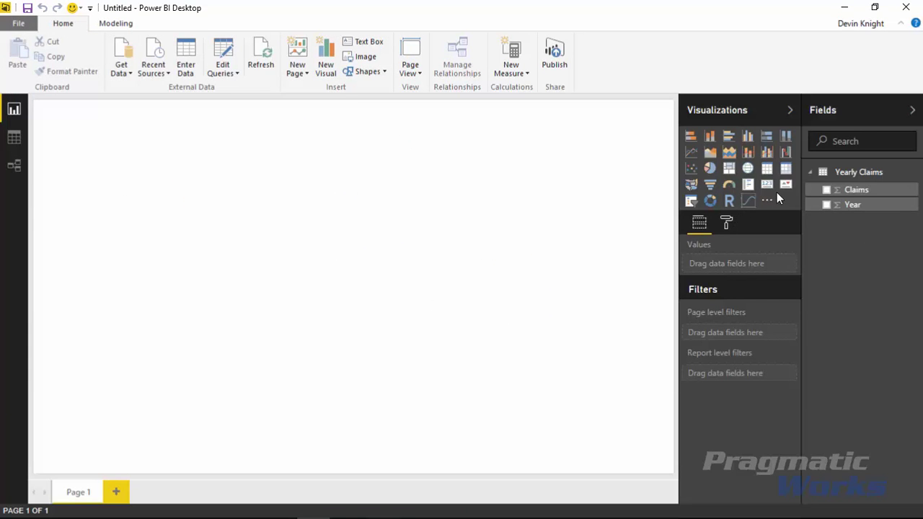
Add a canvas-filling Sparkline visual with Year as its value, then show Year's Modeling options.
{"action": "left_click", "coordinate": [749, 204]}
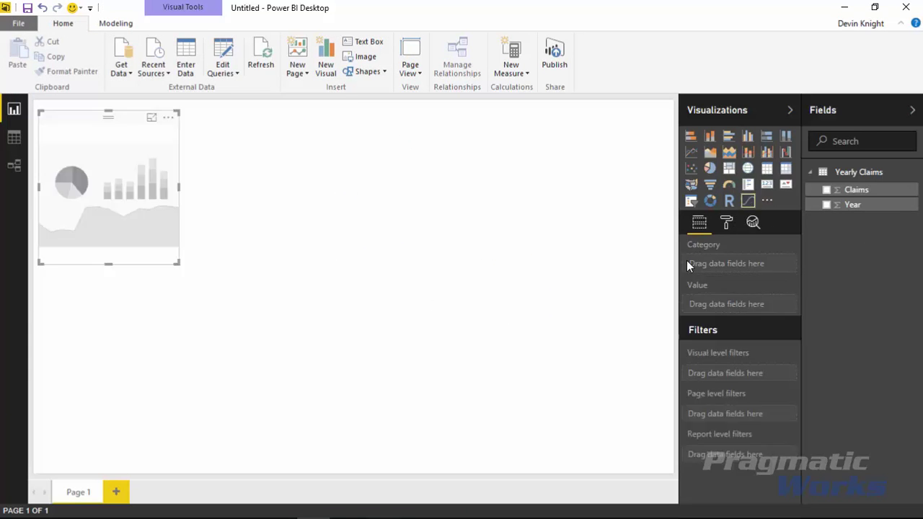
{"action": "left_click_drag", "start_coordinate": [179, 266], "coordinate": [679, 475]}
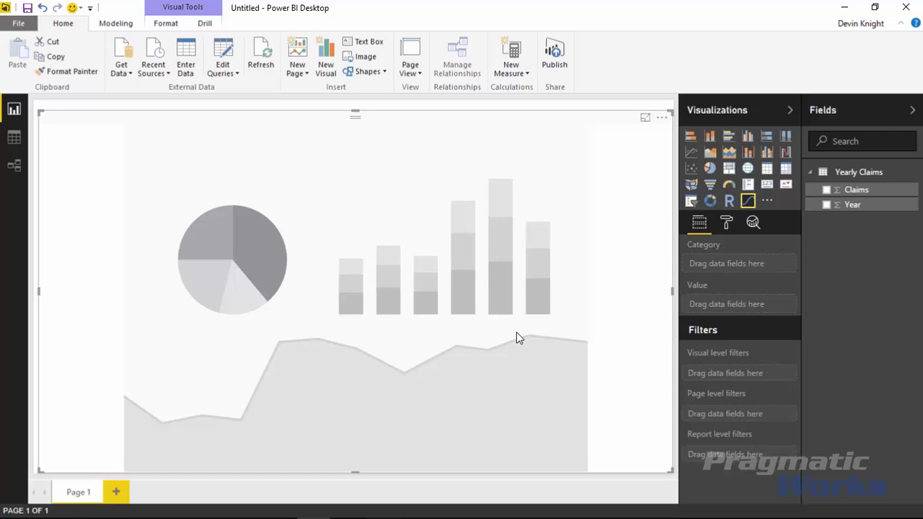
{"action": "left_click", "coordinate": [852, 204], "text": "ctrl"}
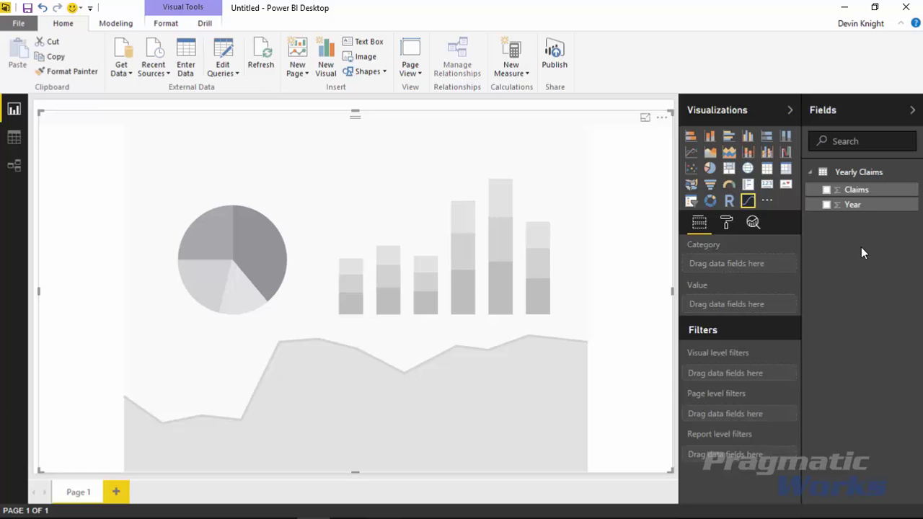
{"action": "left_click", "coordinate": [826, 205]}
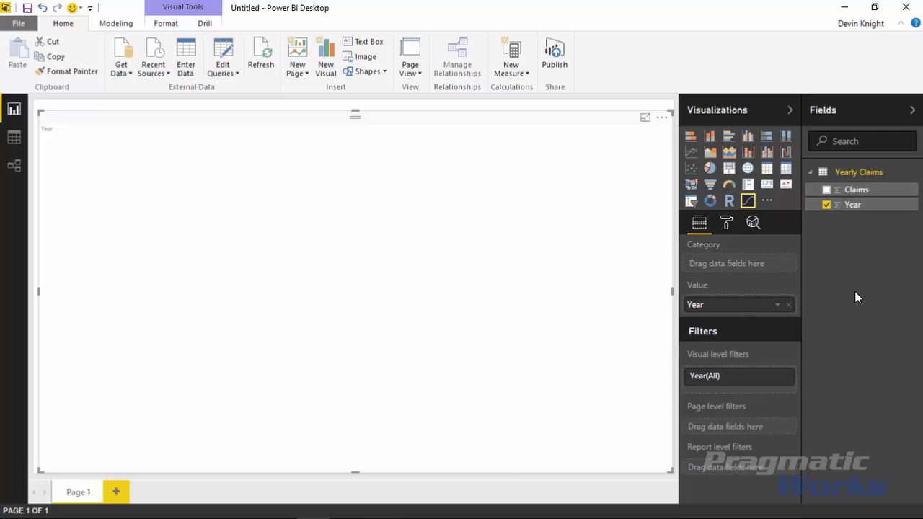
{"action": "left_click", "coordinate": [862, 210]}
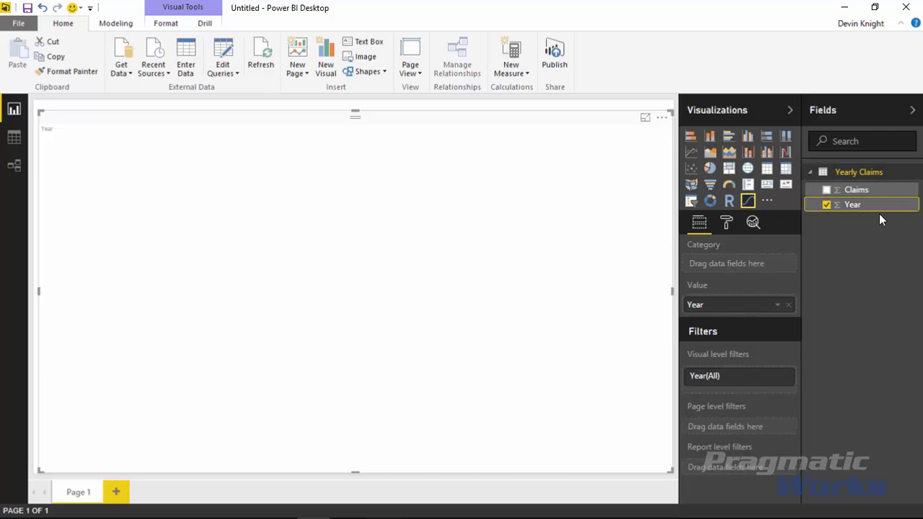
{"action": "left_click", "coordinate": [117, 24]}
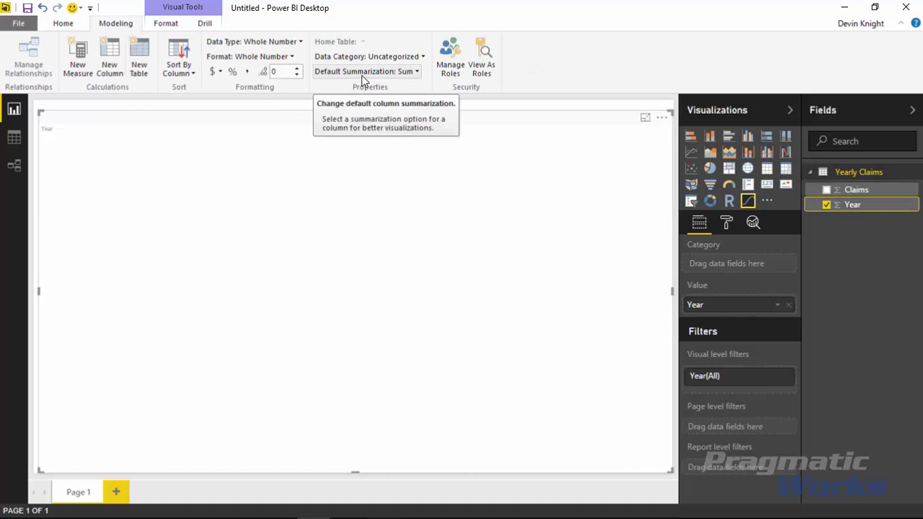
Keep Year's summarization as Sum and move Year from the Value well to Category.
{"action": "left_click", "coordinate": [410, 73]}
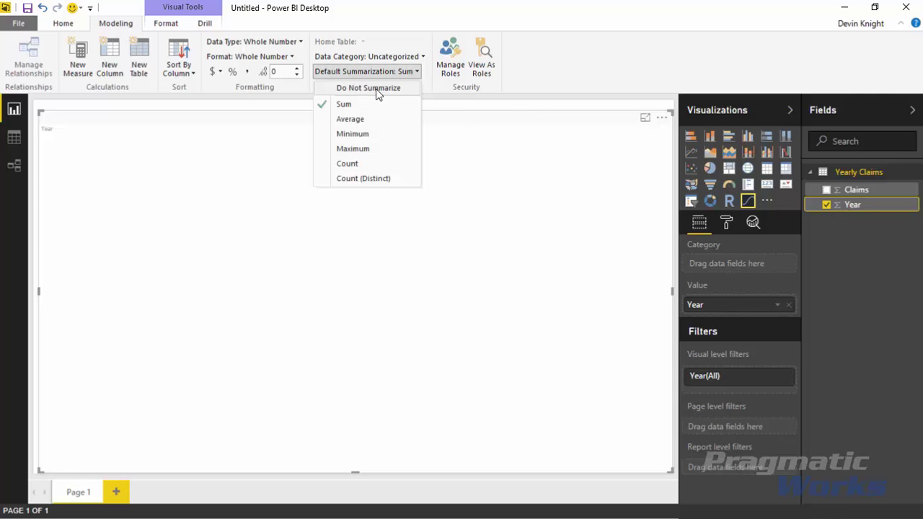
{"action": "left_click", "coordinate": [854, 334]}
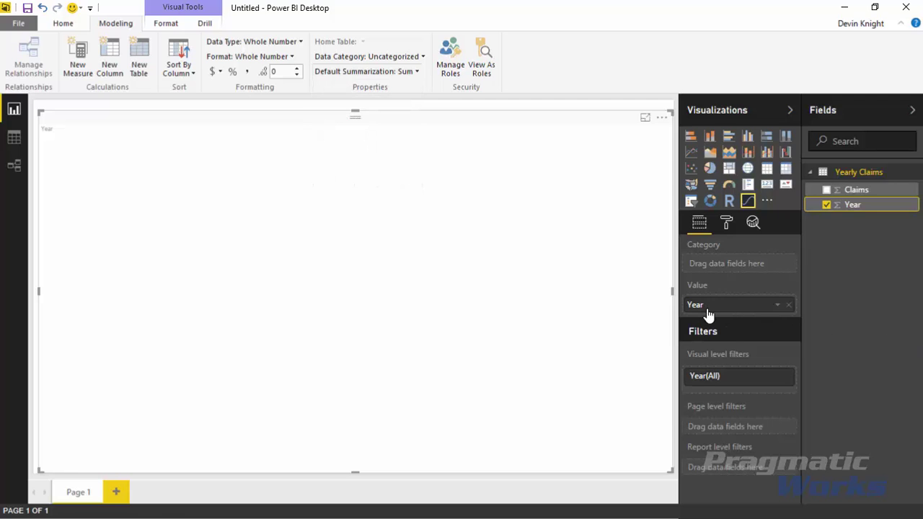
{"action": "left_click_drag", "start_coordinate": [713, 312], "coordinate": [710, 270]}
{"action": "left_click_drag", "start_coordinate": [715, 311], "coordinate": [713, 267]}
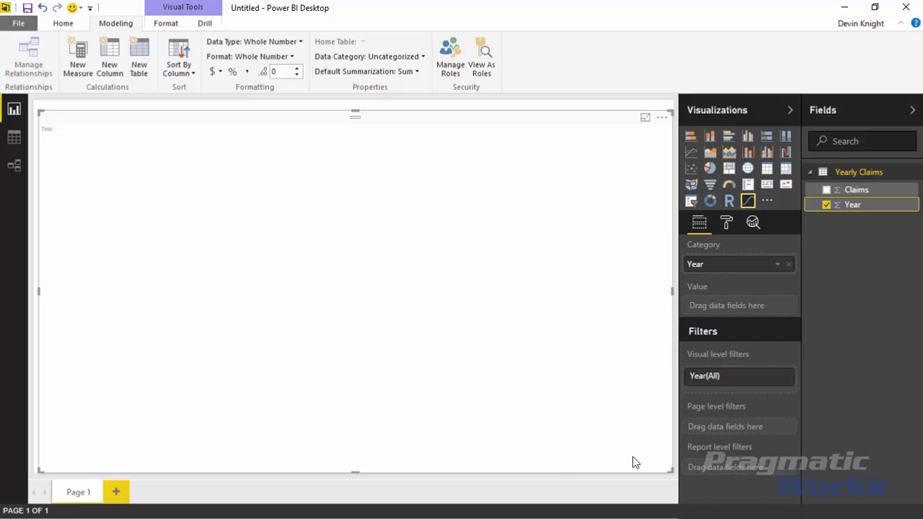
Add Claims as the sparkline's value and show the Format pane.
{"action": "left_click", "coordinate": [826, 191]}
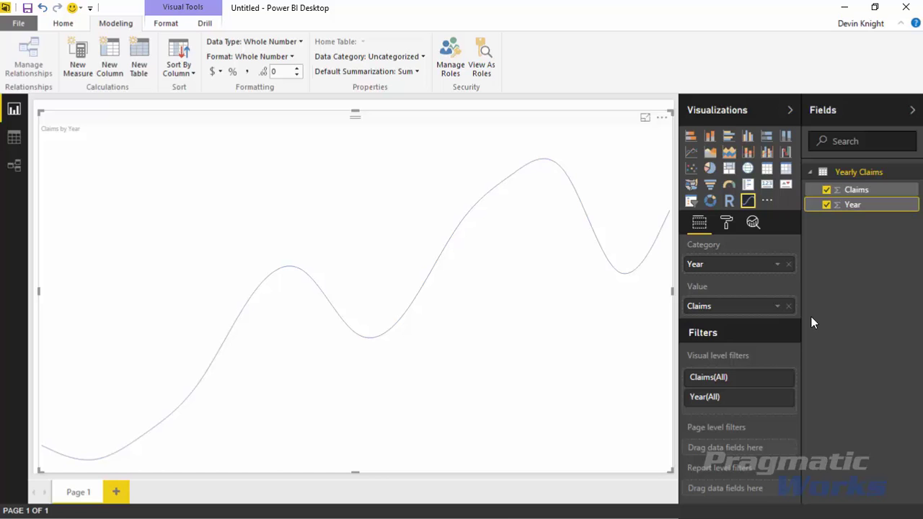
{"action": "left_click", "coordinate": [725, 228]}
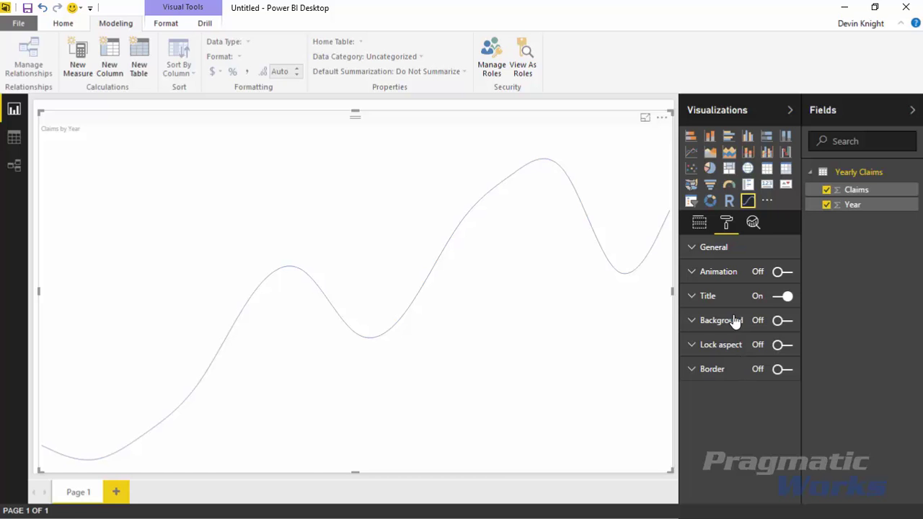
In General formatting, set the sparkline line color to red and size to 5.
{"action": "left_click", "coordinate": [692, 251]}
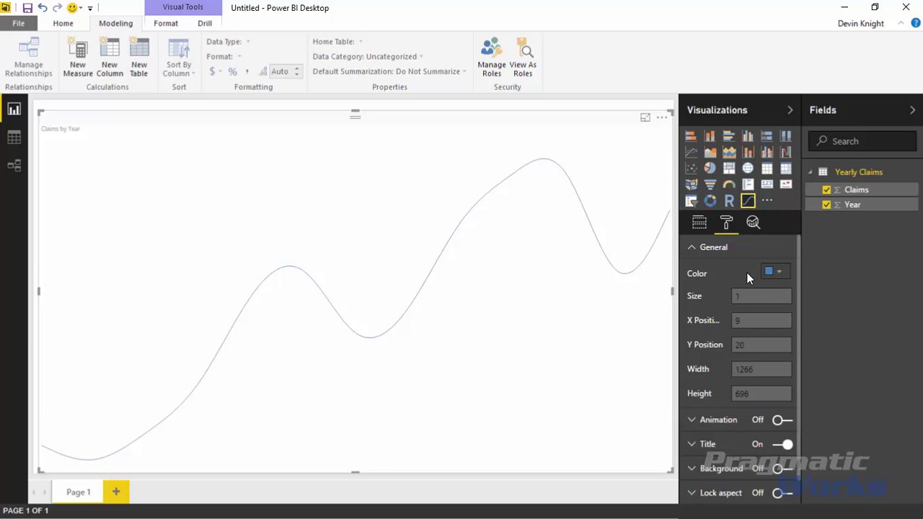
{"action": "left_click", "coordinate": [784, 276]}
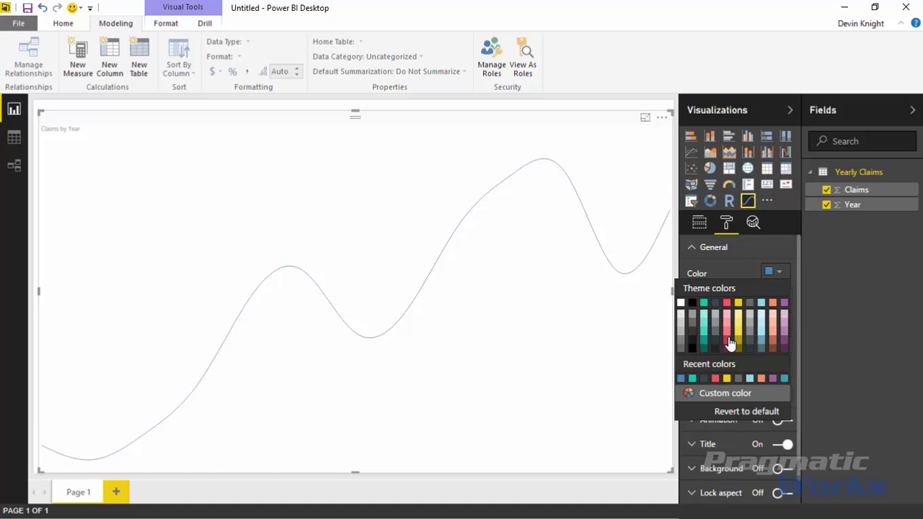
{"action": "left_click", "coordinate": [727, 303]}
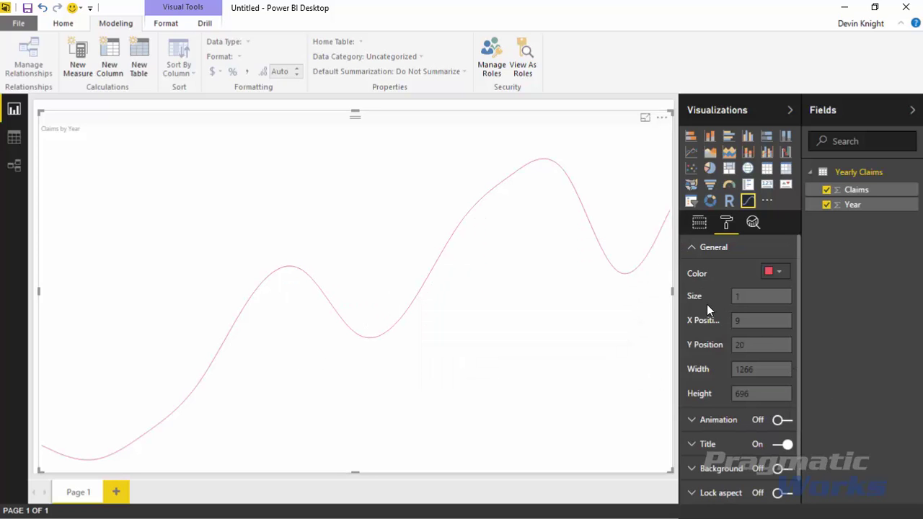
{"action": "left_click", "coordinate": [759, 297]}
{"action": "left_click_drag", "start_coordinate": [755, 298], "coordinate": [712, 328]}
{"action": "type", "text": "5"}
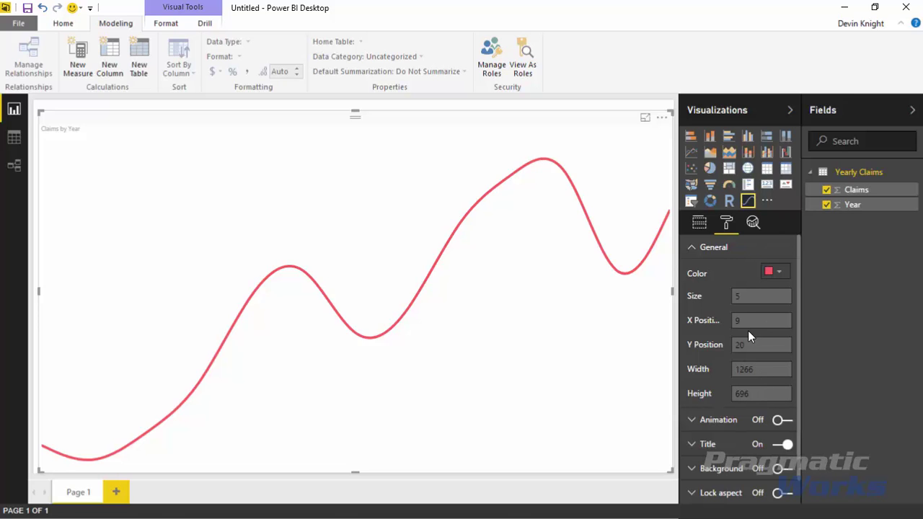
{"action": "left_click", "coordinate": [694, 251]}
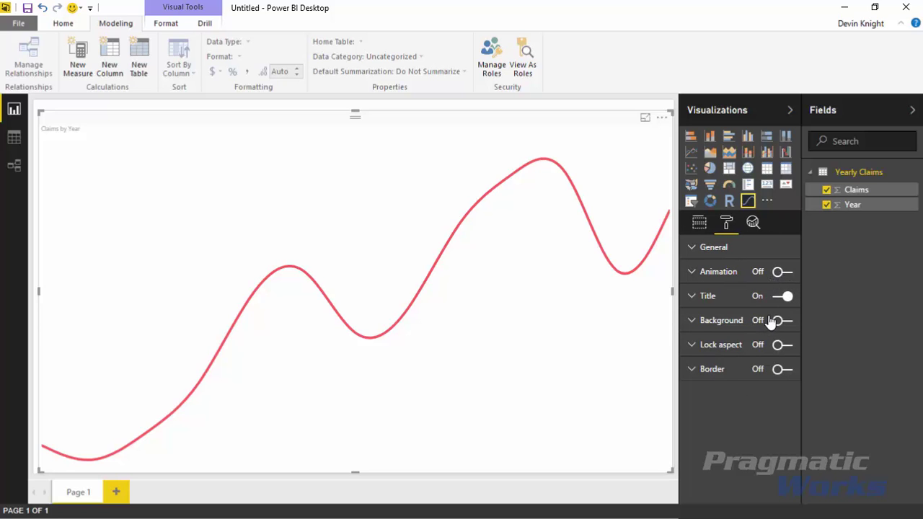
Turn on sparkline animation with duration 2000 and delay 7000.
{"action": "left_click", "coordinate": [778, 273]}
{"action": "left_click", "coordinate": [693, 274]}
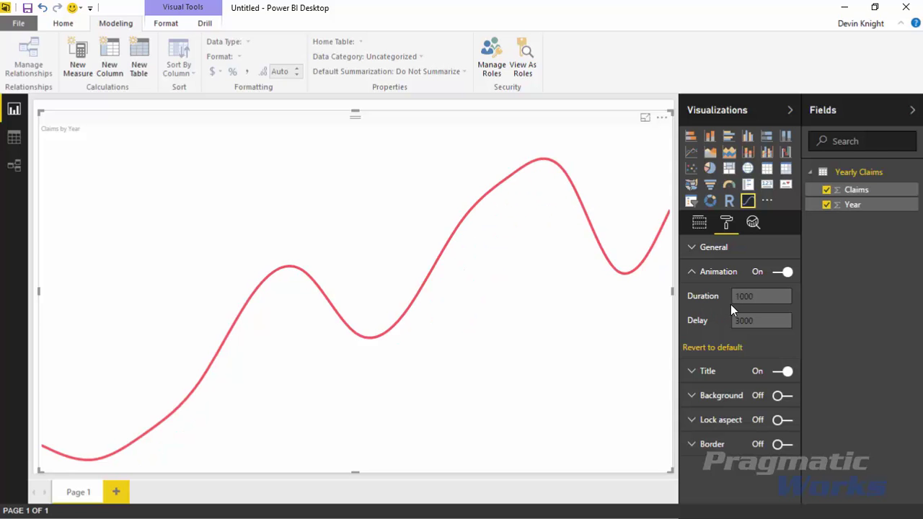
{"action": "double_click", "coordinate": [753, 301]}
{"action": "type", "text": "2000"}
{"action": "left_click", "coordinate": [765, 318]}
{"action": "double_click", "coordinate": [757, 322]}
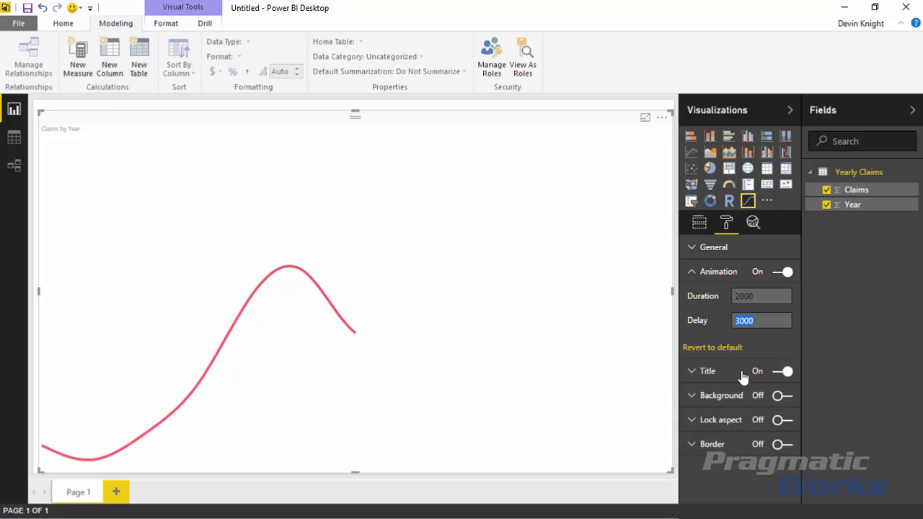
{"action": "type", "text": "7000"}
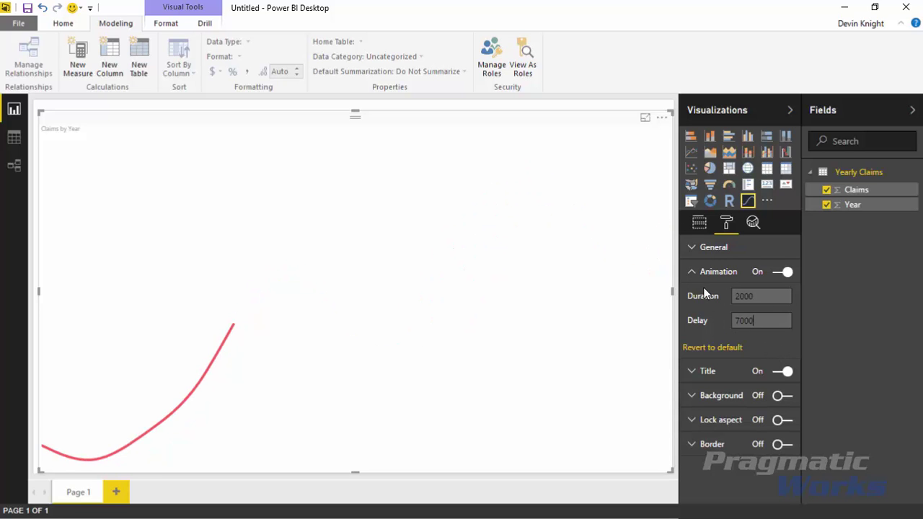
{"action": "left_click", "coordinate": [691, 271]}
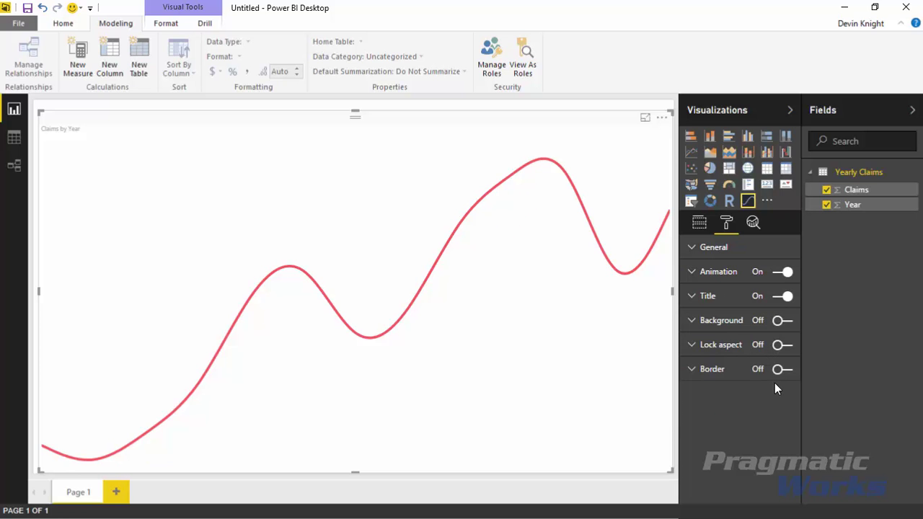
Center the Claims by Year title and enlarge it to 24 pt.
{"action": "left_click", "coordinate": [693, 298]}
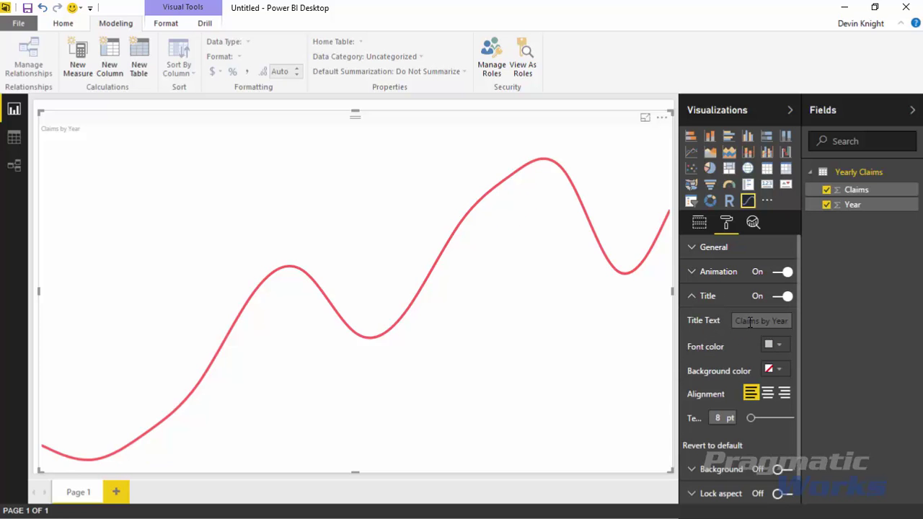
{"action": "left_click", "coordinate": [767, 393]}
{"action": "left_click_drag", "start_coordinate": [751, 422], "coordinate": [770, 422]}
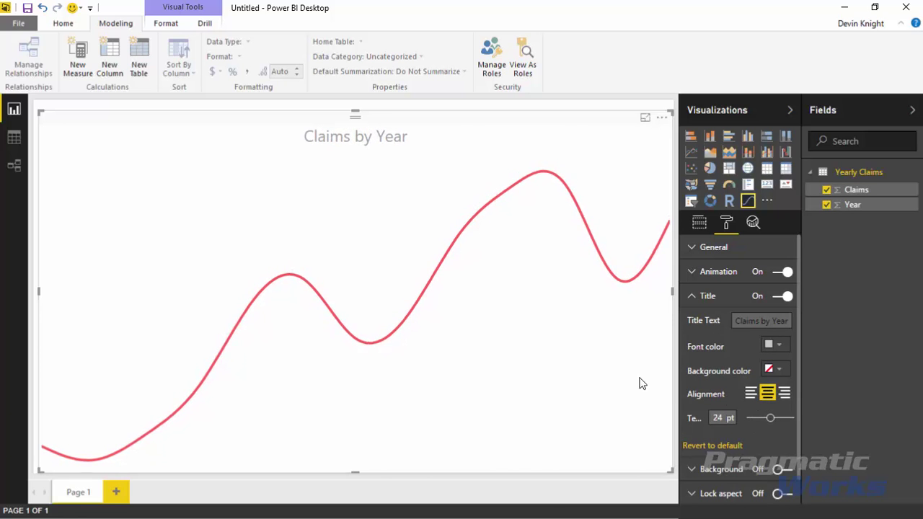
Set the title font color to black after briefly trying red.
{"action": "left_click", "coordinate": [778, 346]}
{"action": "left_click", "coordinate": [691, 207]}
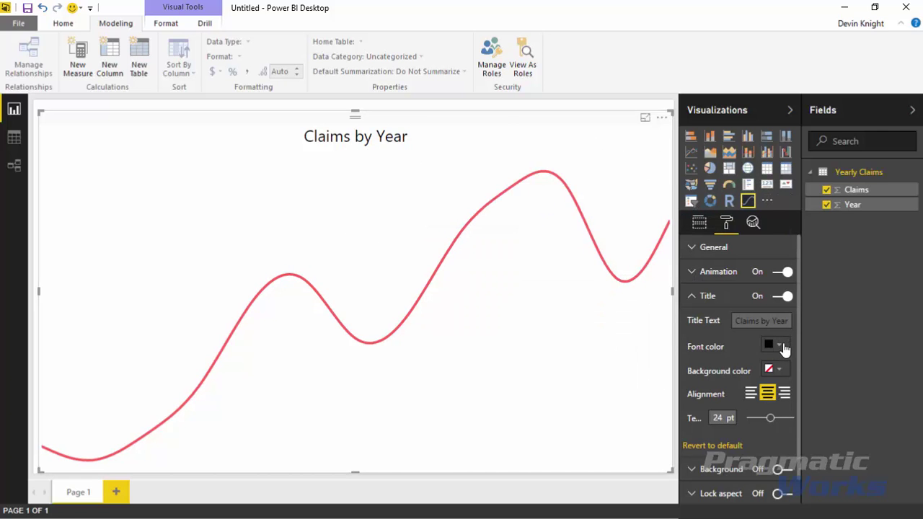
{"action": "left_click", "coordinate": [777, 345]}
{"action": "left_click", "coordinate": [726, 206]}
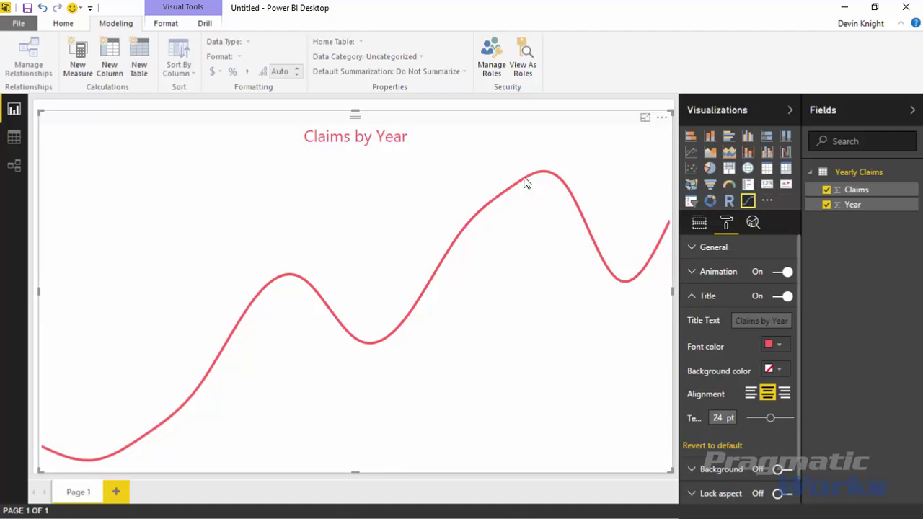
{"action": "left_click", "coordinate": [772, 338]}
{"action": "left_click", "coordinate": [693, 206]}
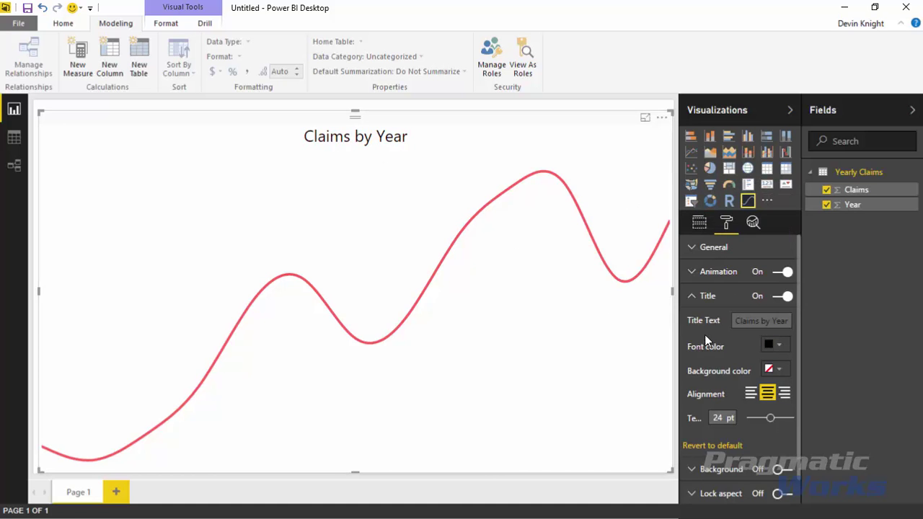
{"action": "left_click", "coordinate": [694, 297]}
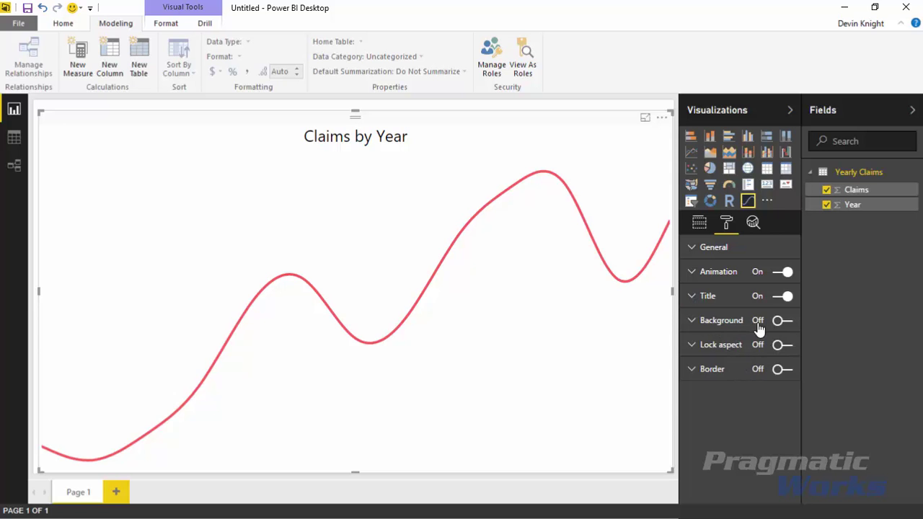
Switch on a gold sparkline background at 76% transparency, leaving the border off.
{"action": "left_click", "coordinate": [784, 326]}
{"action": "left_click", "coordinate": [697, 324]}
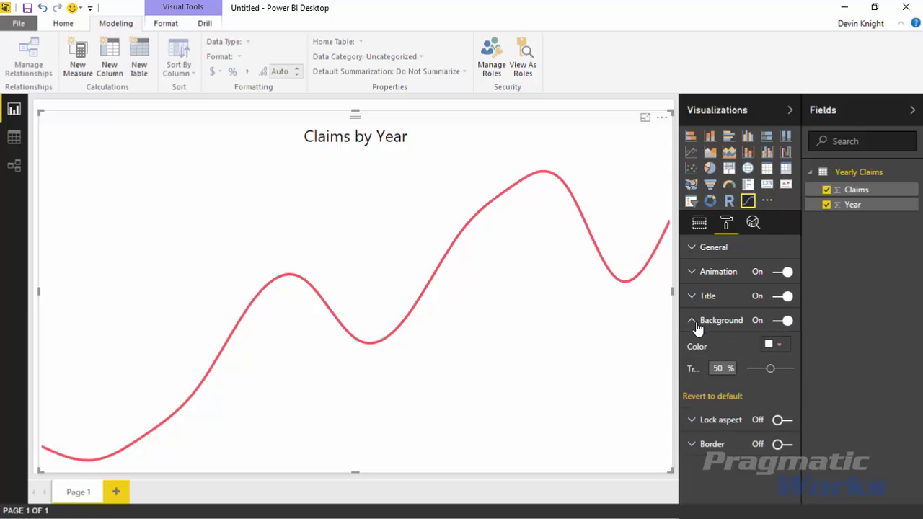
{"action": "left_click", "coordinate": [773, 345]}
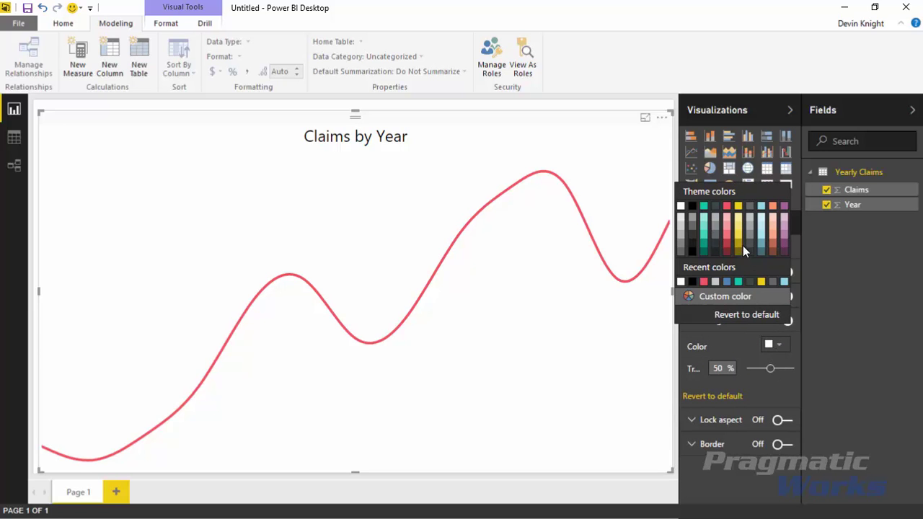
{"action": "left_click", "coordinate": [742, 248]}
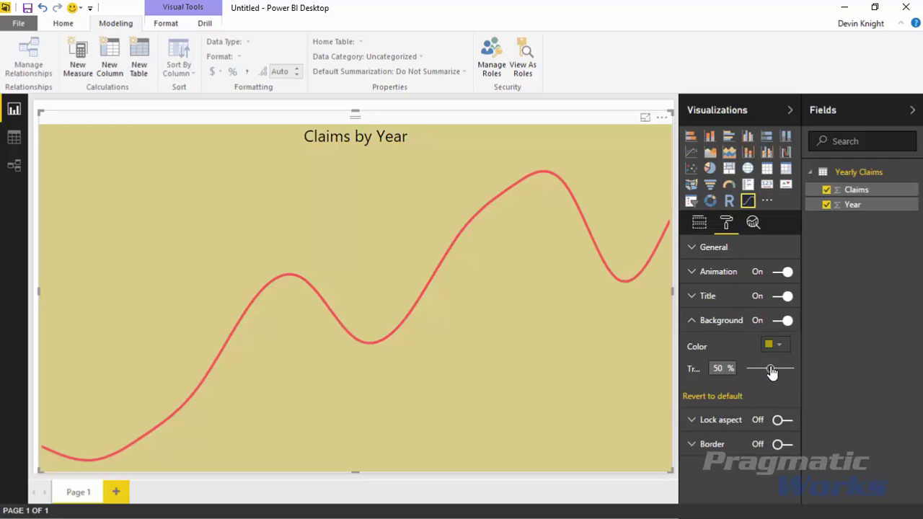
{"action": "left_click_drag", "start_coordinate": [771, 371], "coordinate": [780, 369]}
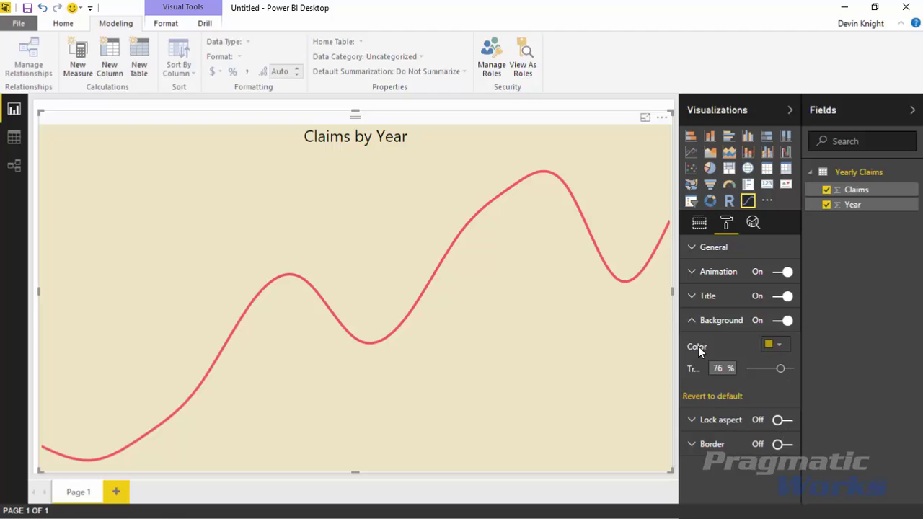
{"action": "left_click", "coordinate": [692, 322]}
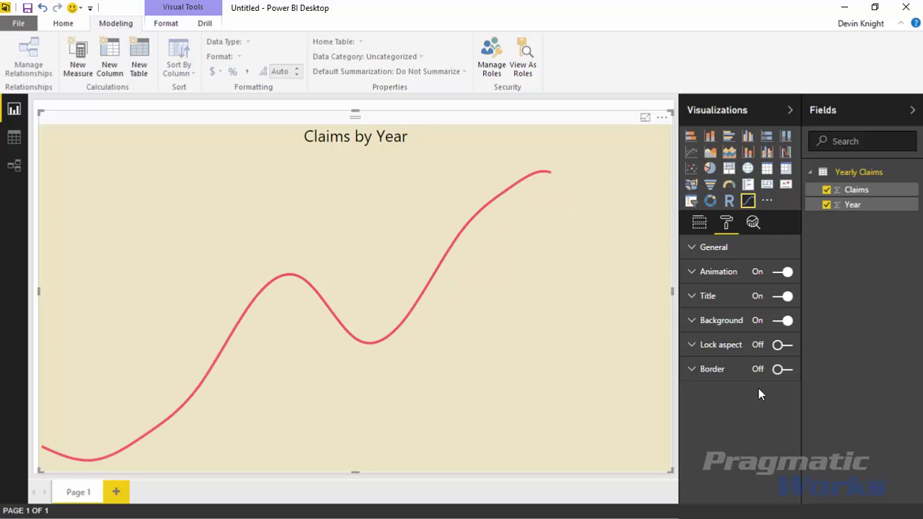
{"action": "left_click", "coordinate": [778, 369]}
{"action": "left_click", "coordinate": [785, 370]}
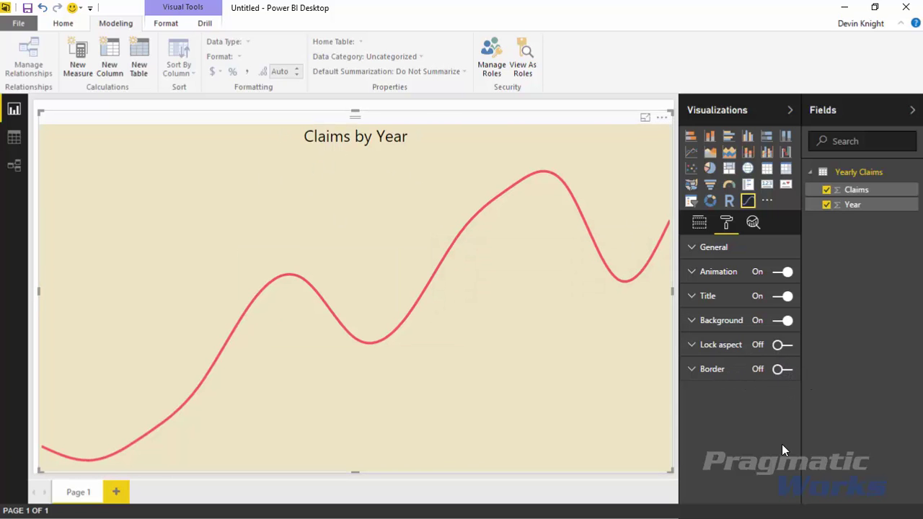